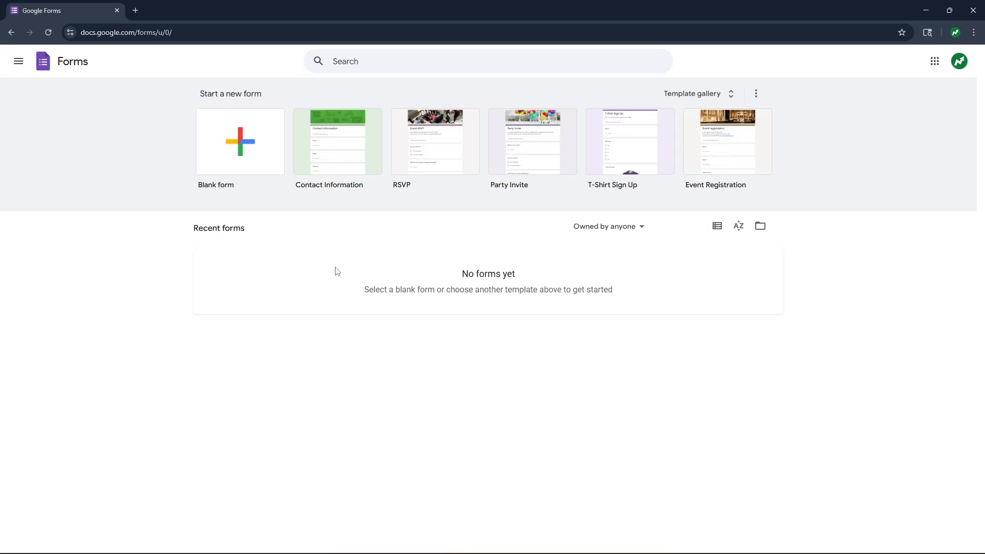
- Start a new form from the Contact Information template and dismiss the styling announcement
{"action": "left_click", "coordinate": [323, 157]}
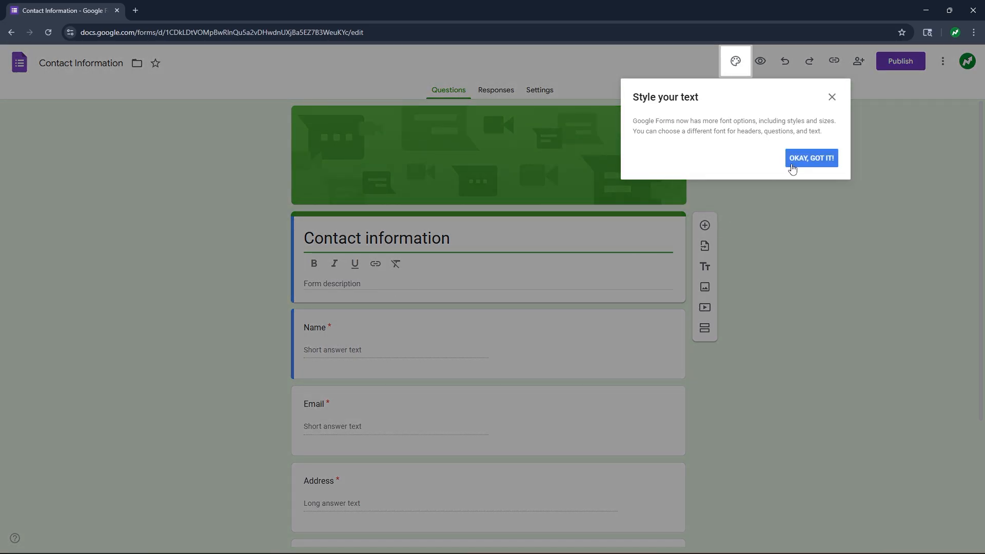
{"action": "left_click", "coordinate": [791, 162]}
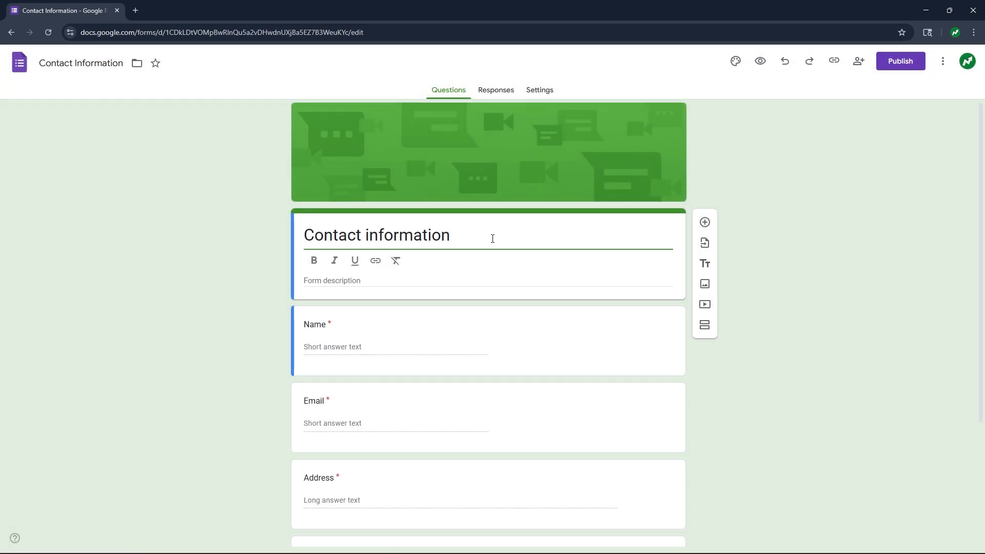
{"action": "scroll", "coordinate": [482, 241], "scroll_direction": "down", "scroll_amount": 3}
{"action": "scroll", "coordinate": [482, 242], "scroll_direction": "up", "scroll_amount": 3}
- Retitle the form 'Subscriber List' and enter 'Contact Information' as its description
{"action": "left_click", "coordinate": [482, 242]}
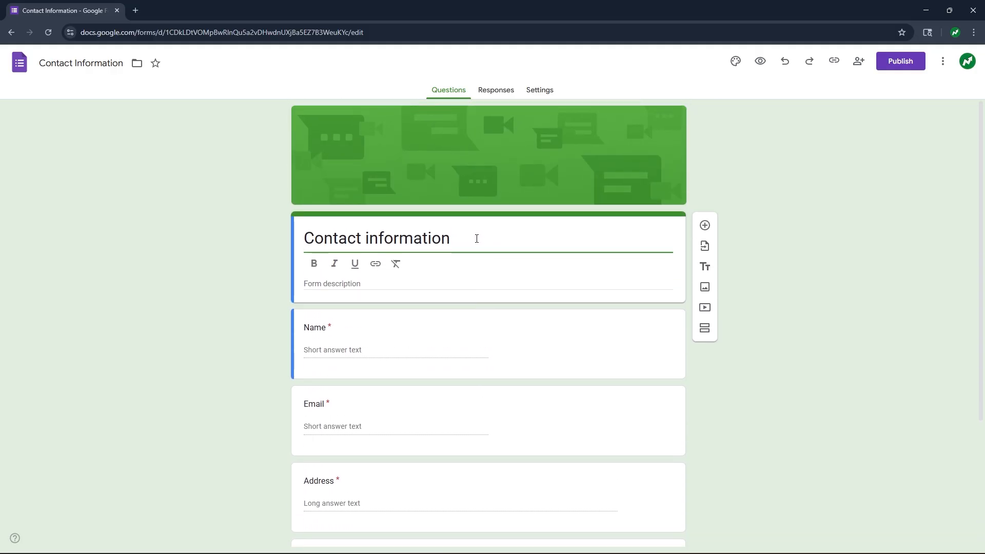
{"action": "triple_click", "coordinate": [451, 238]}
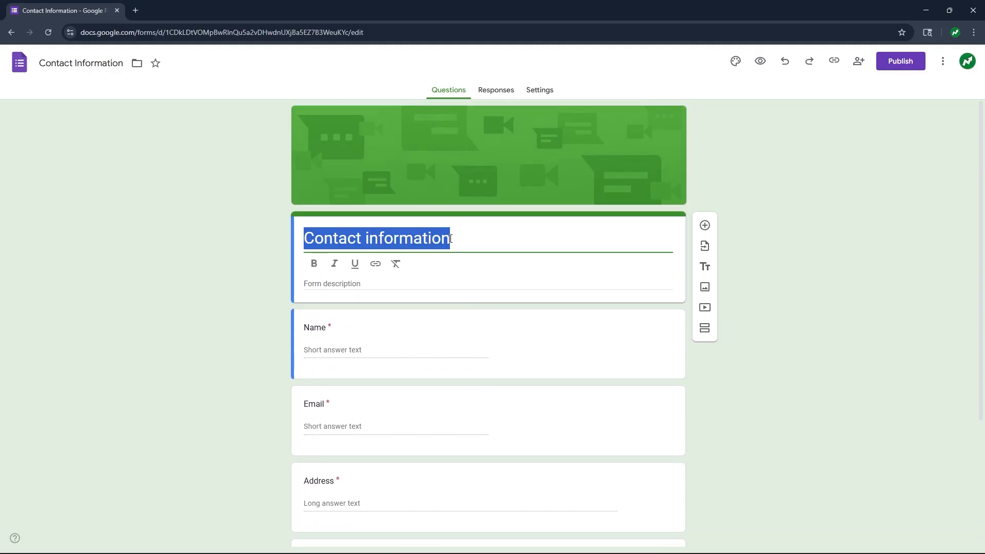
{"action": "key", "text": "BackSpace"}
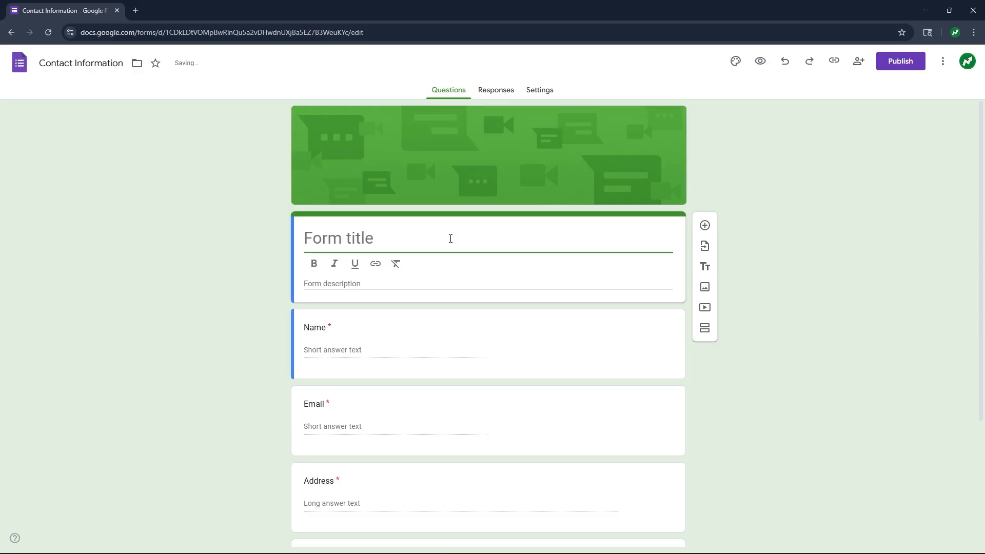
{"action": "type", "text": "Subscriv"}
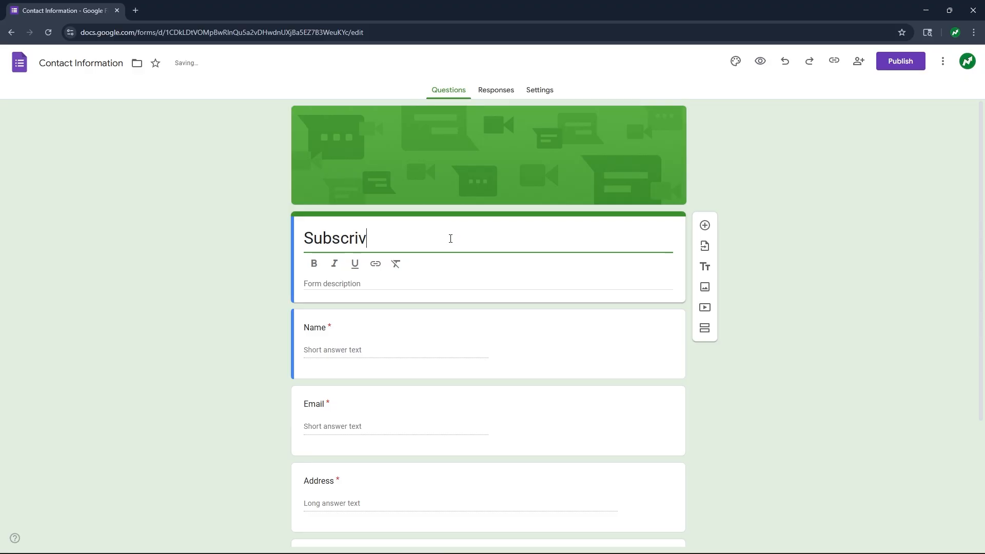
{"action": "key", "text": "BackSpace"}
{"action": "type", "text": "ber List"}
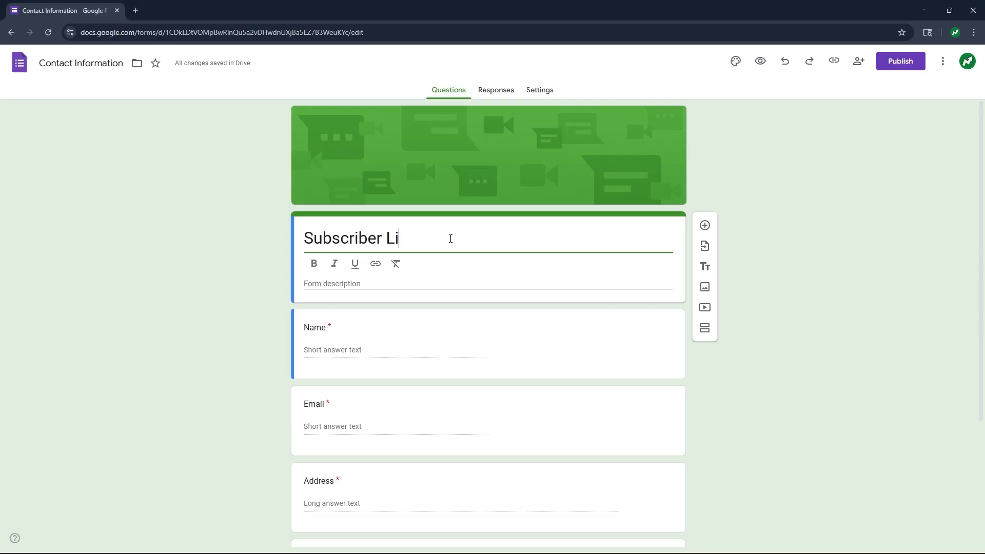
{"action": "left_click", "coordinate": [325, 284]}
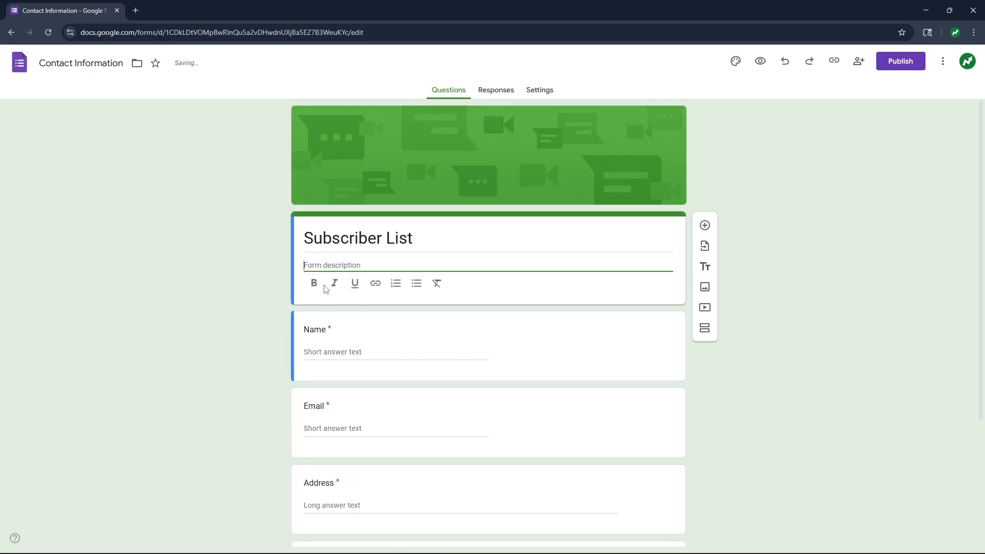
{"action": "type", "text": "Co"}
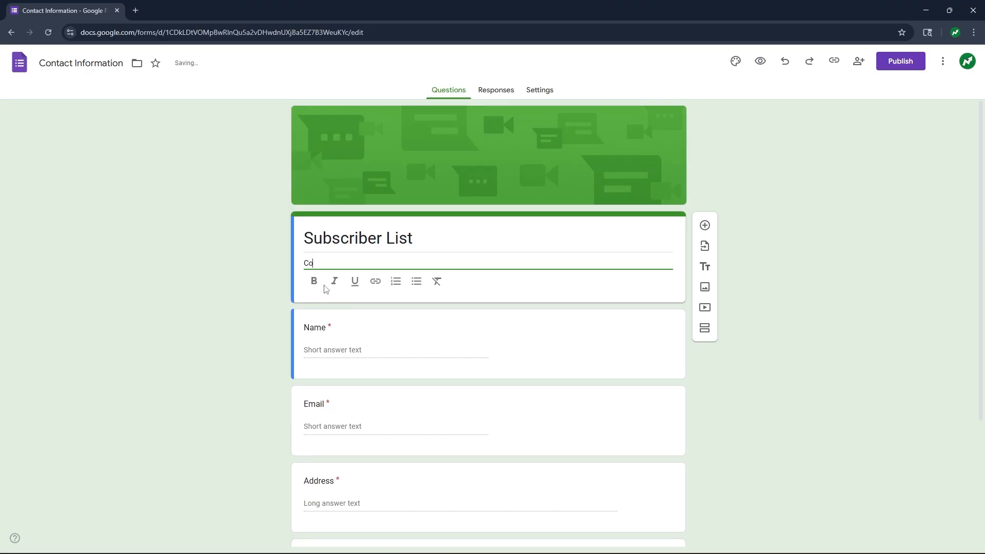
{"action": "type", "text": "ntact Information"}
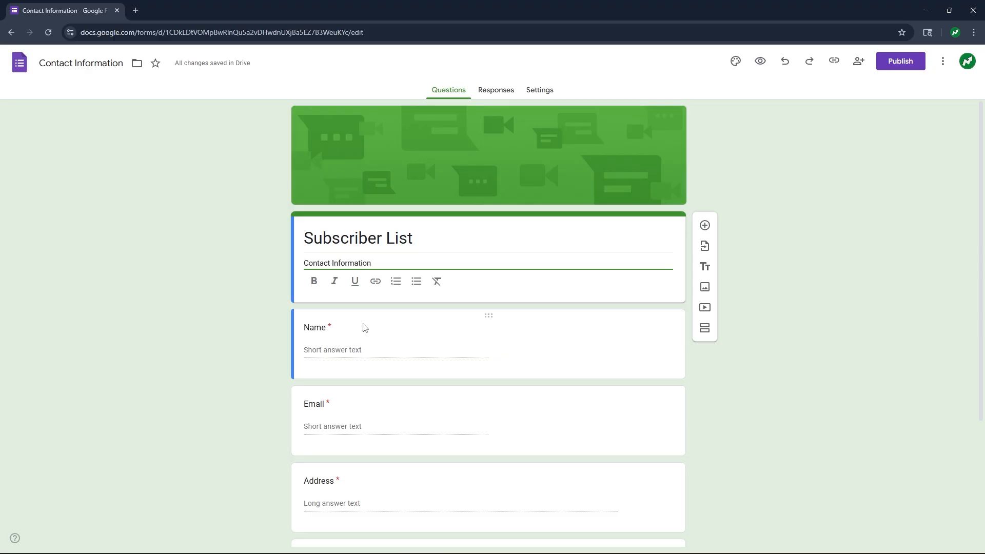
{"action": "scroll", "coordinate": [364, 327], "scroll_direction": "down", "scroll_amount": 2}
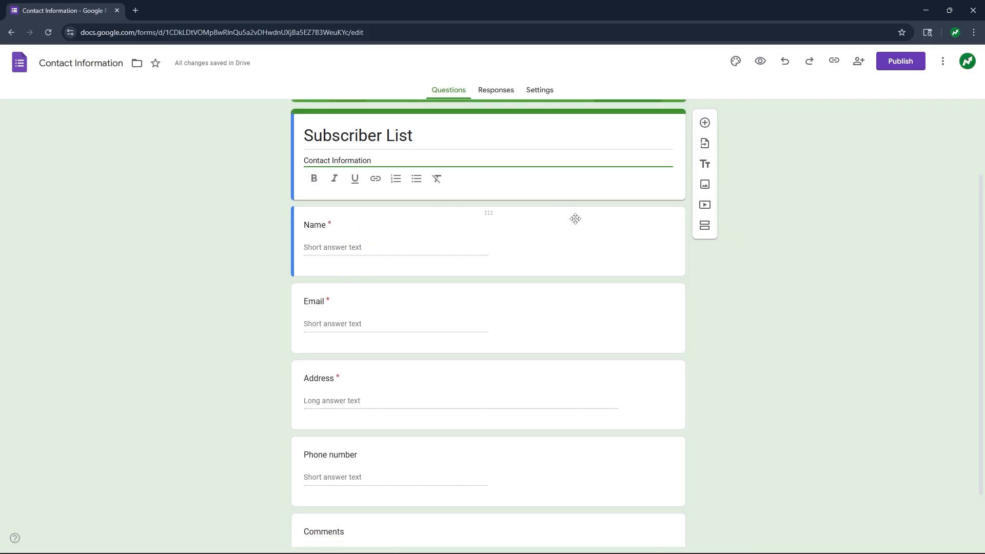
- Append '(Last, First)' to the Name question title, keeping it a short-answer question
{"action": "left_click", "coordinate": [620, 217]}
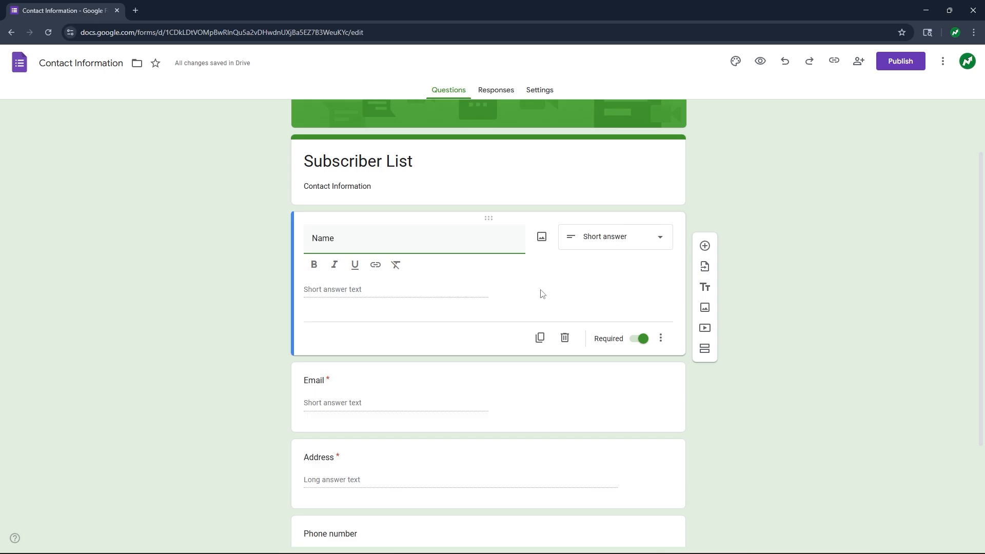
{"action": "left_click", "coordinate": [653, 239]}
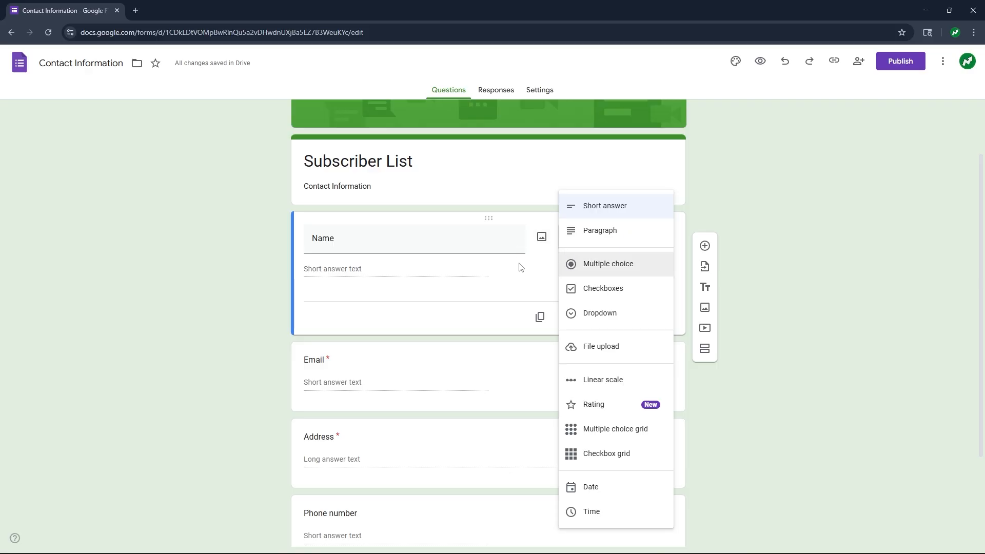
{"action": "left_click", "coordinate": [592, 212]}
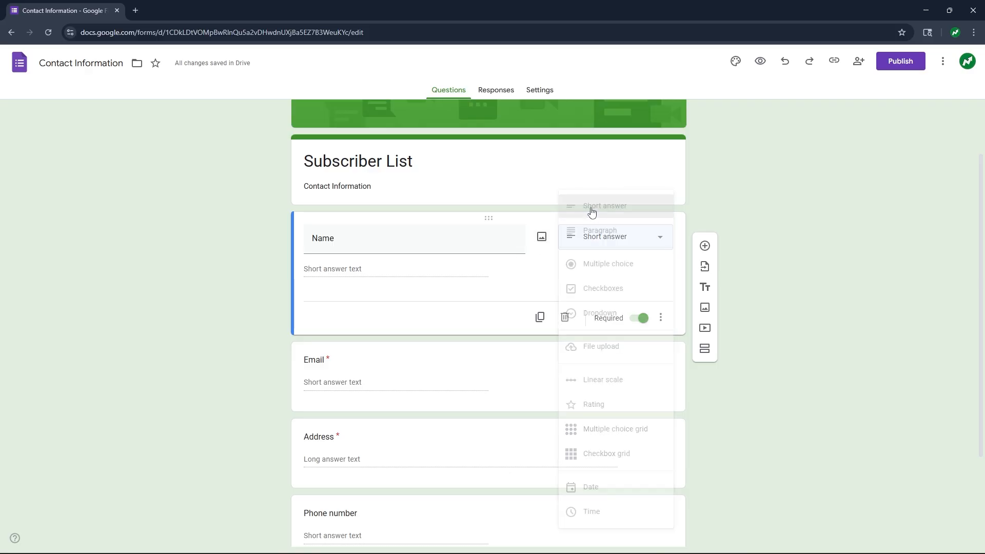
{"action": "left_click", "coordinate": [432, 244]}
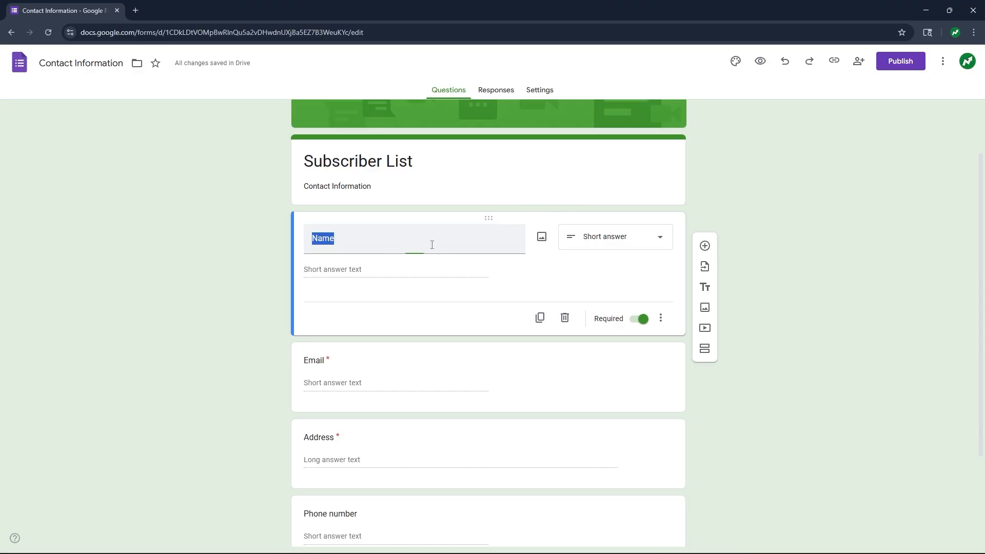
{"action": "left_click", "coordinate": [432, 245]}
{"action": "type", "text": "("}
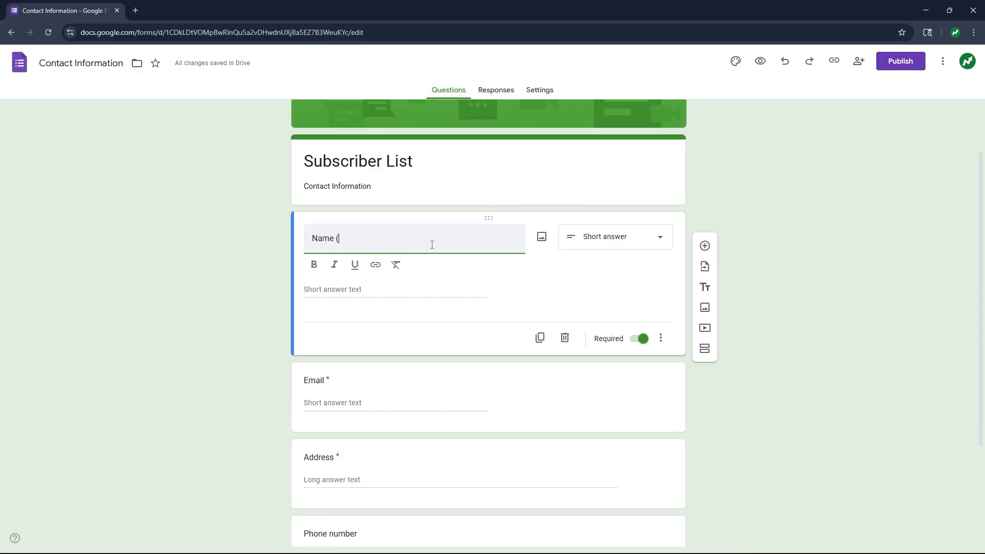
{"action": "type", "text": "Last, First)"}
{"action": "scroll", "coordinate": [615, 328], "scroll_direction": "down", "scroll_amount": 2}
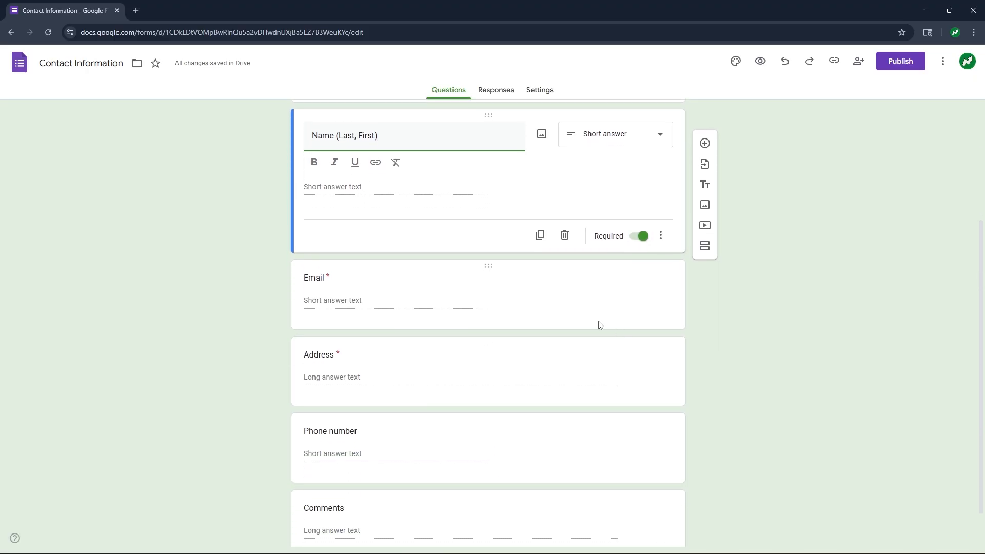
{"action": "left_click", "coordinate": [568, 282]}
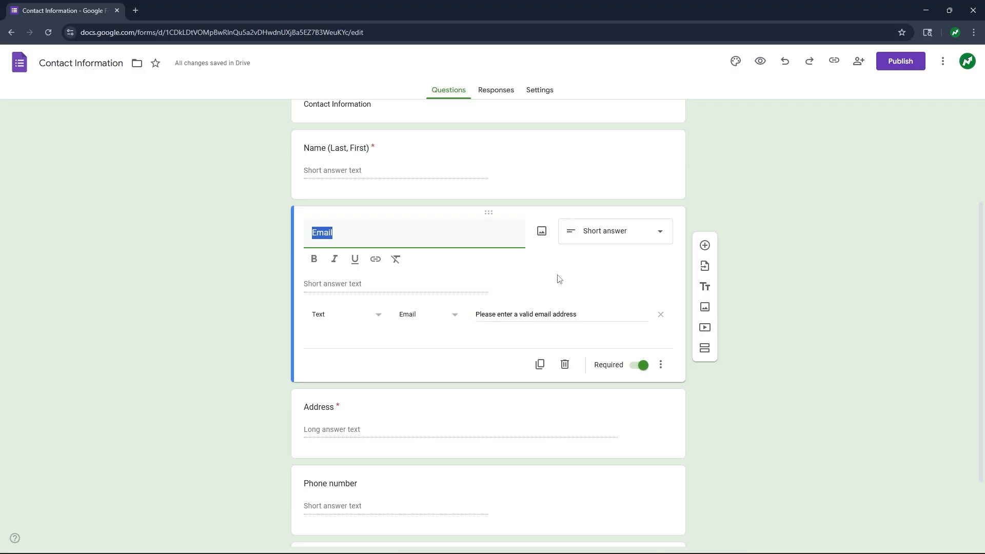
- Switch off Required on the Email question and delete the Address question
{"action": "left_click", "coordinate": [640, 368]}
{"action": "left_click", "coordinate": [640, 345]}
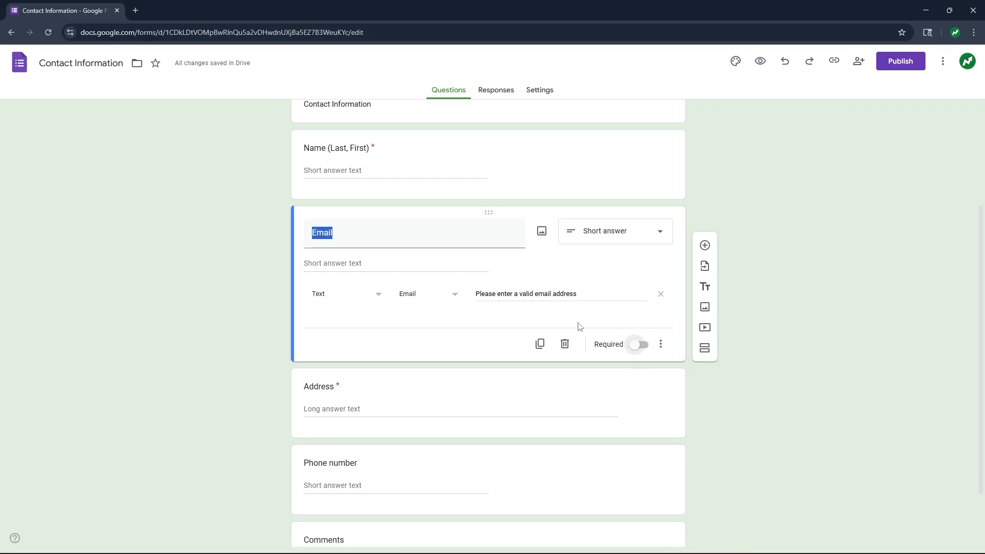
{"action": "scroll", "coordinate": [562, 323], "scroll_direction": "down", "scroll_amount": 2}
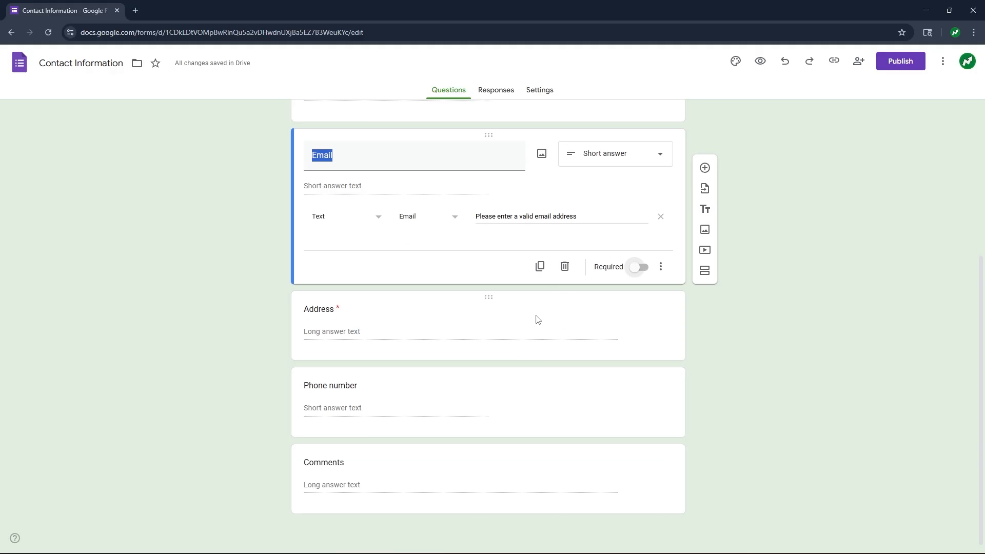
{"action": "left_click", "coordinate": [549, 310]}
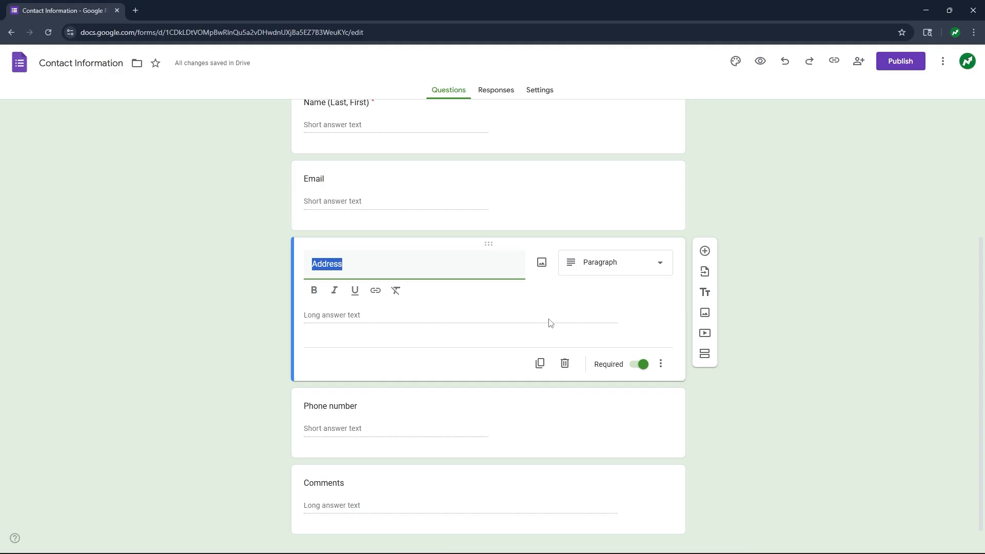
{"action": "left_click", "coordinate": [565, 365]}
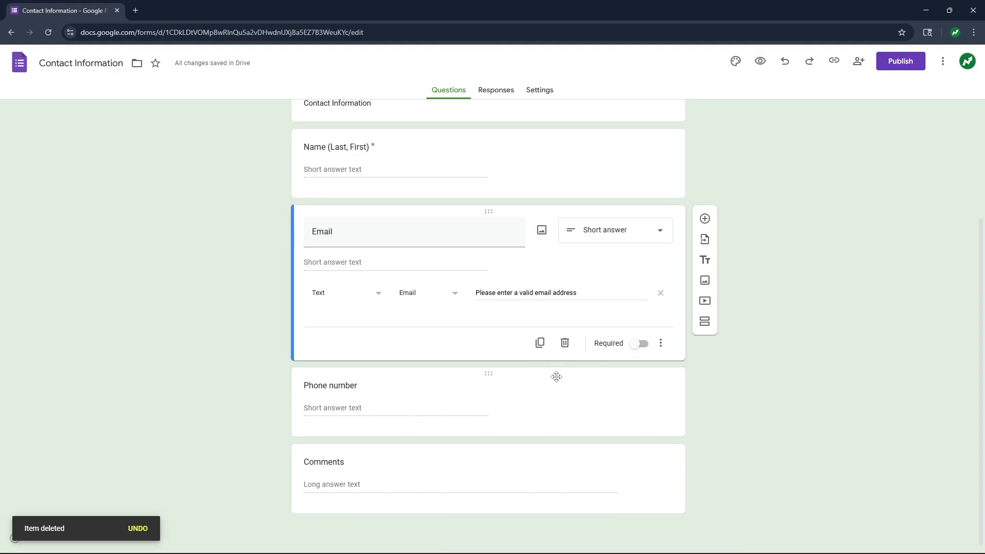
{"action": "left_click", "coordinate": [554, 381]}
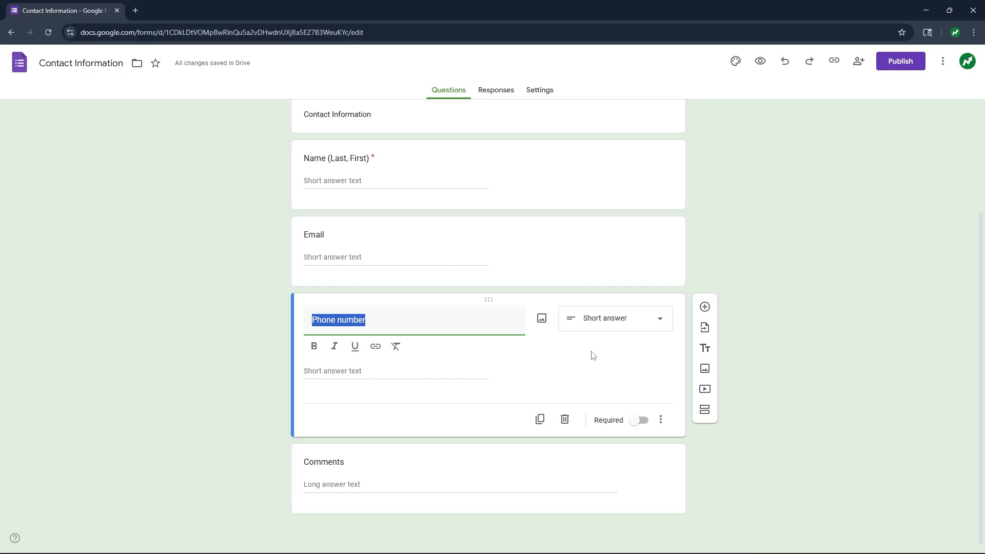
- Convert Comments into a required dropdown titled 'Are you an active subscriber?' with Yes and No options
{"action": "left_click", "coordinate": [589, 461]}
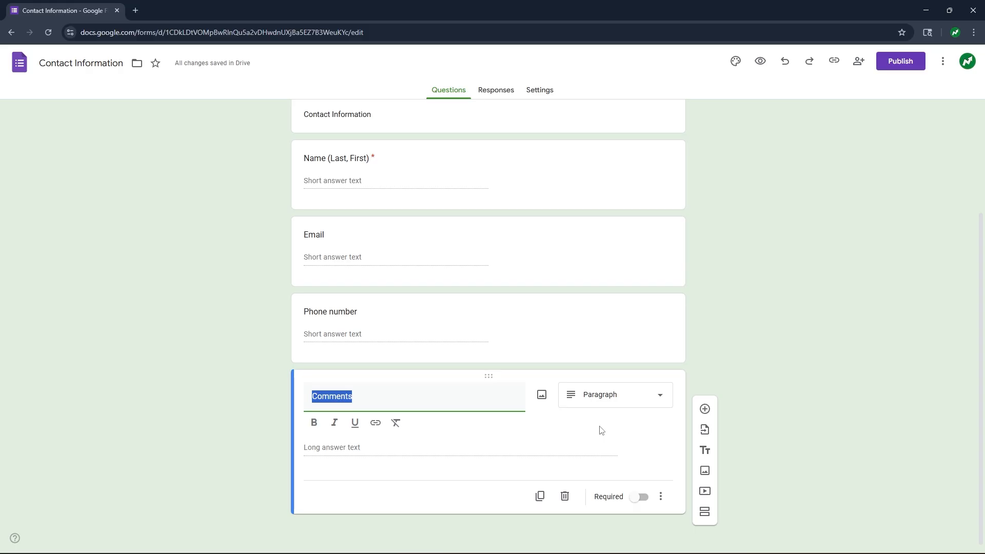
{"action": "left_click", "coordinate": [629, 402]}
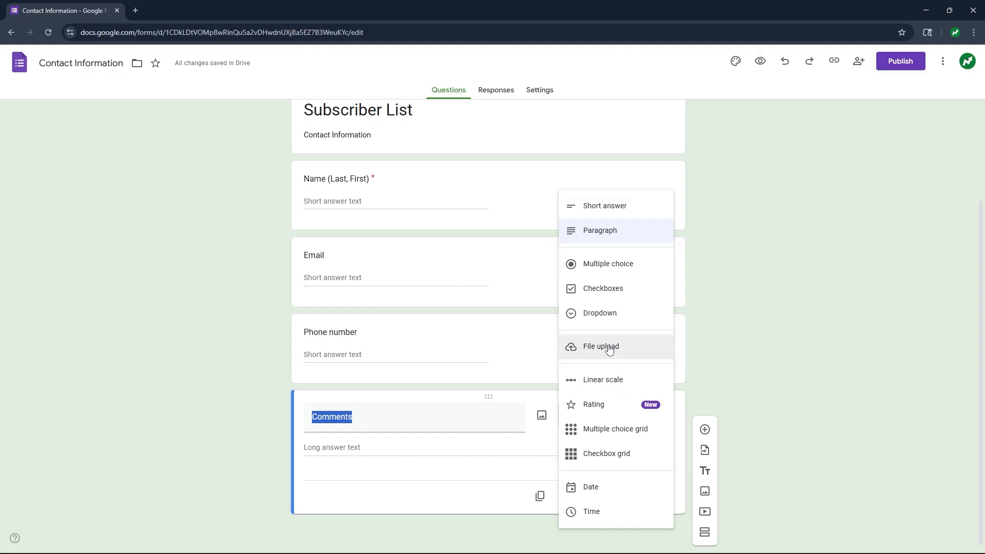
{"action": "left_click", "coordinate": [599, 314]}
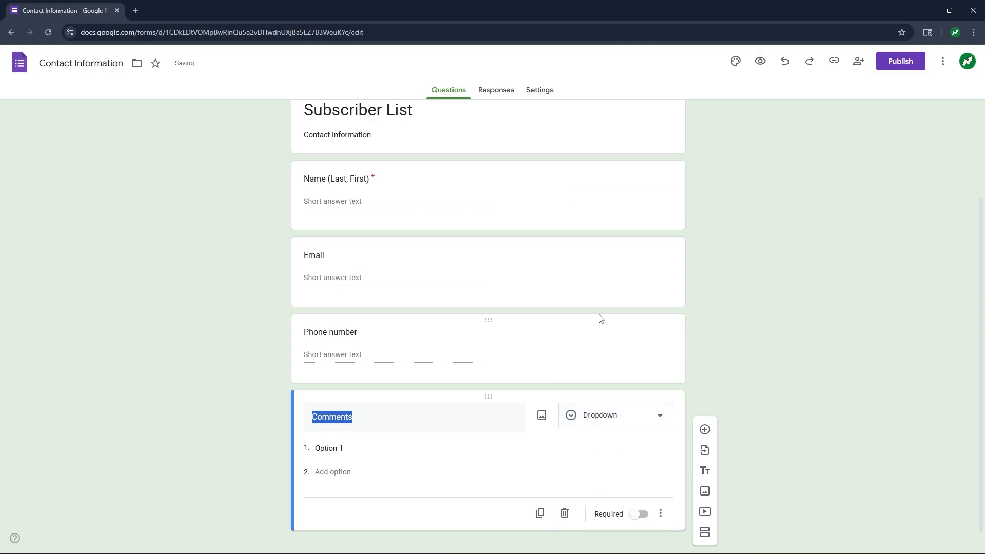
{"action": "left_click", "coordinate": [372, 425]}
{"action": "double_click", "coordinate": [345, 419]}
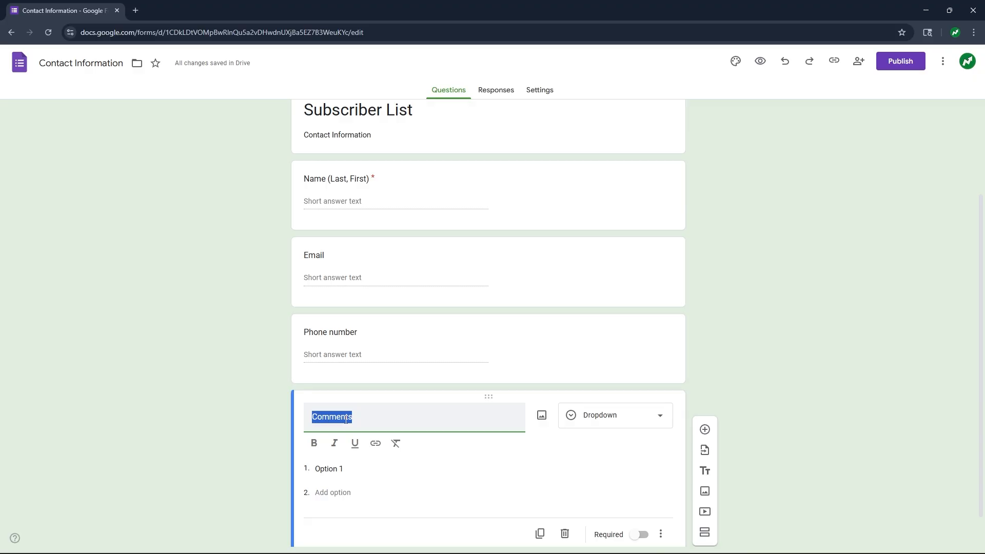
{"action": "type", "text": "Are you an ac"}
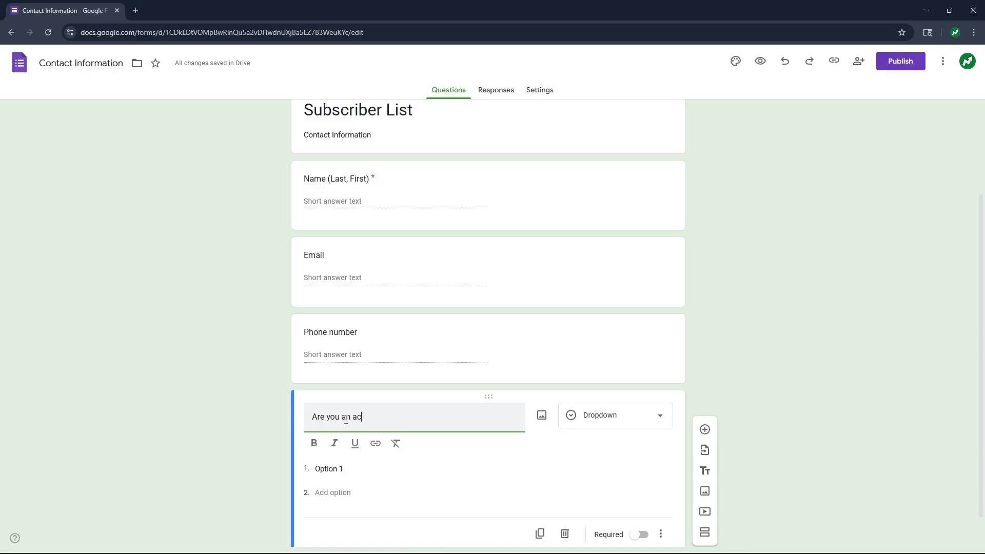
{"action": "type", "text": "tive subscriber?"}
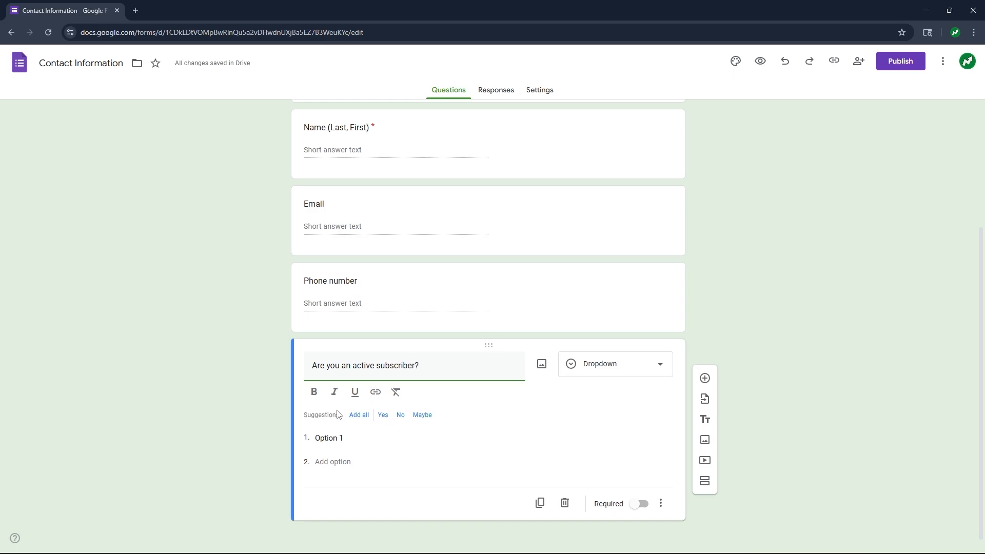
{"action": "left_click", "coordinate": [382, 415]}
{"action": "left_click", "coordinate": [381, 411]}
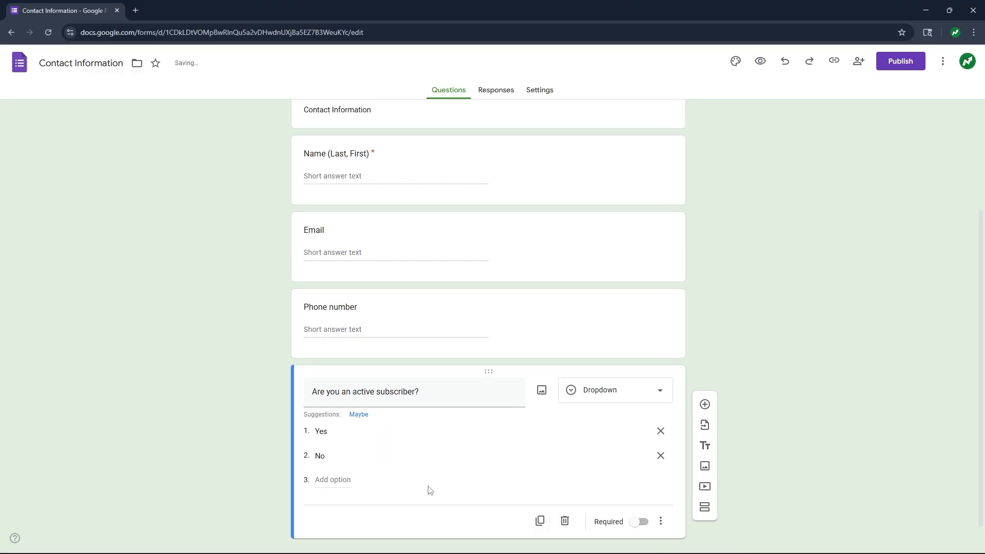
{"action": "left_click", "coordinate": [640, 523]}
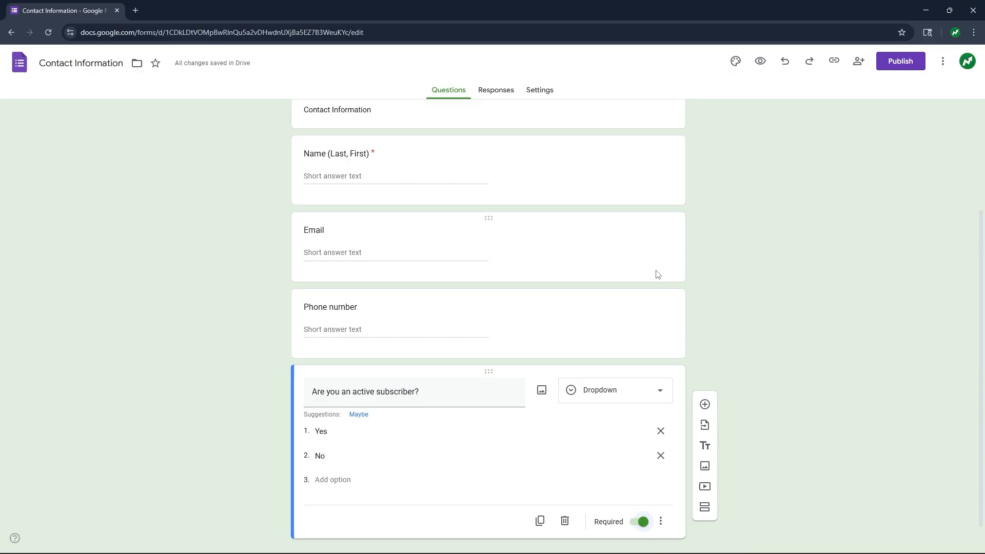
- Publish the form to anyone with the link and copy its shortened responder URL
{"action": "left_click", "coordinate": [900, 62]}
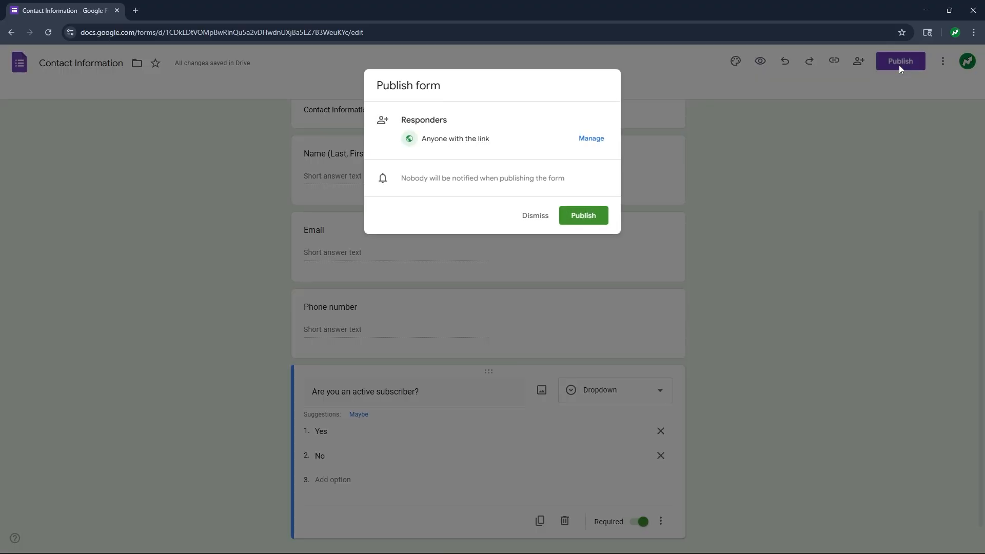
{"action": "left_click", "coordinate": [585, 216]}
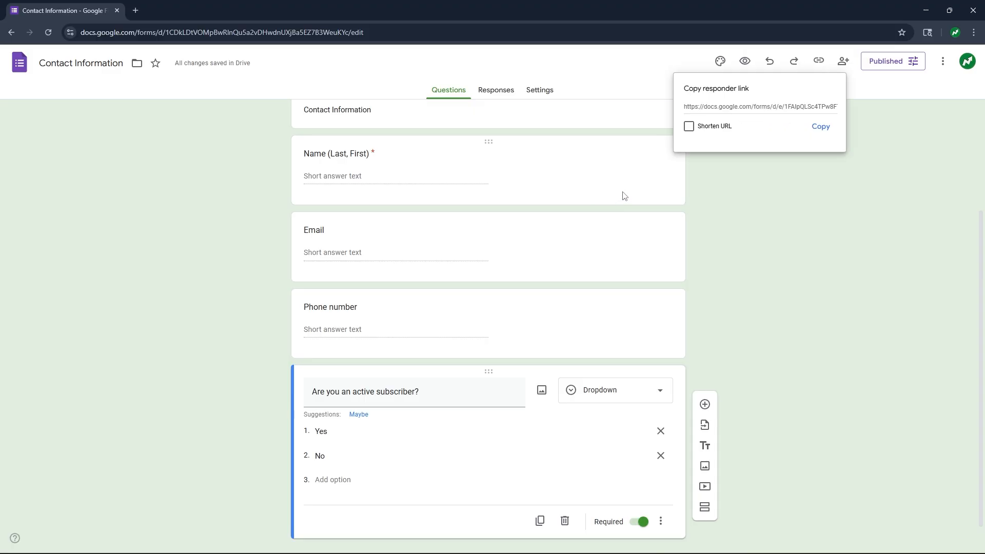
{"action": "left_click", "coordinate": [817, 62]}
{"action": "left_click", "coordinate": [817, 63]}
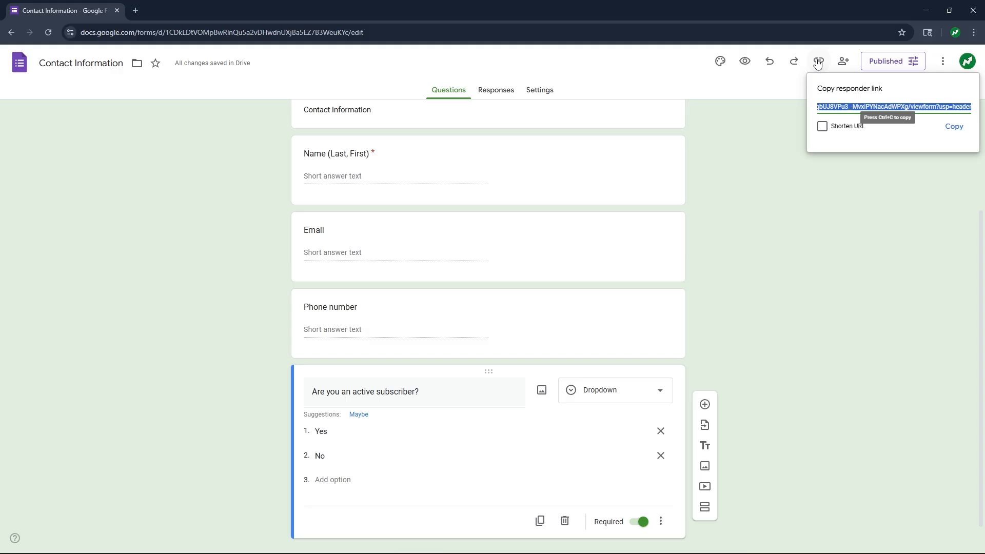
{"action": "left_click", "coordinate": [821, 127]}
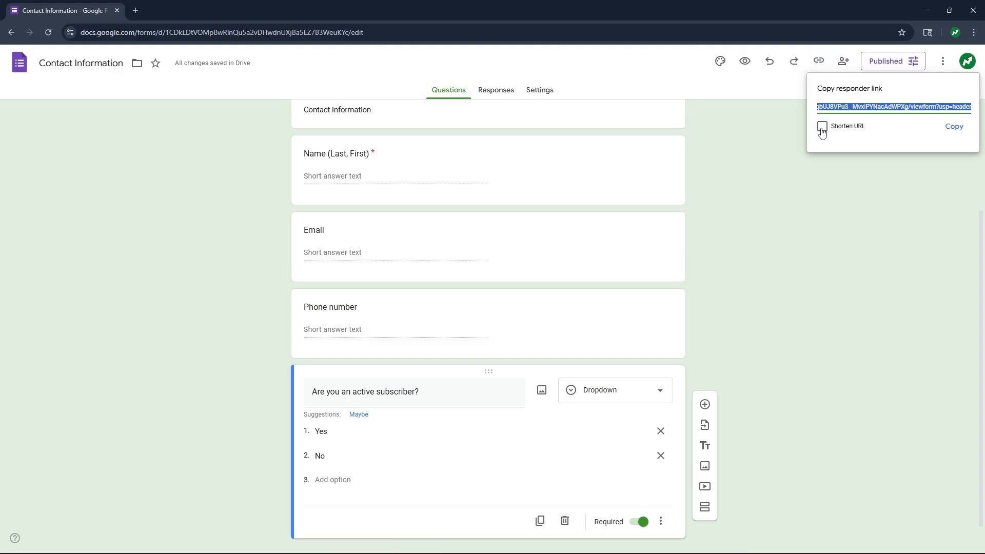
{"action": "left_click", "coordinate": [952, 129]}
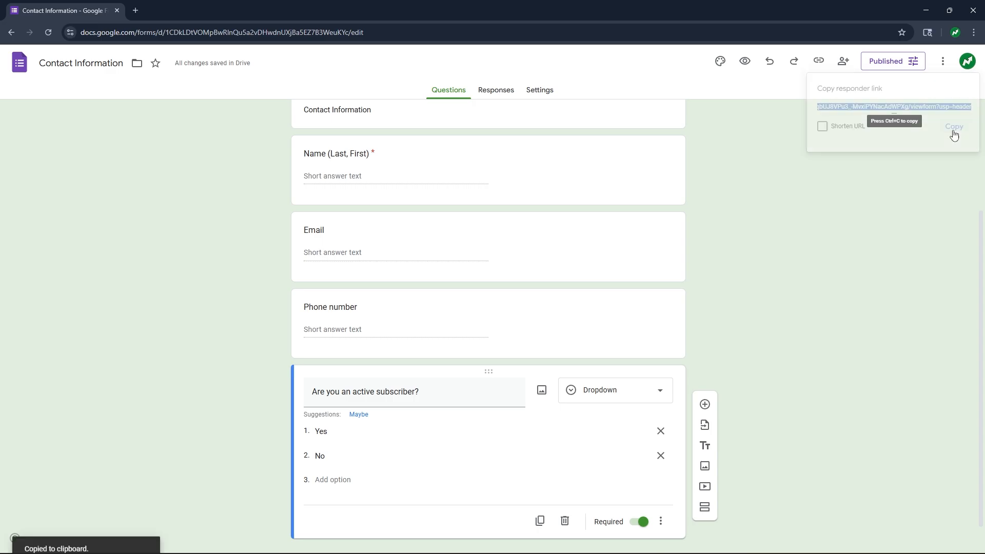
- Open the copied form link in a new browser tab
{"action": "left_click", "coordinate": [136, 11]}
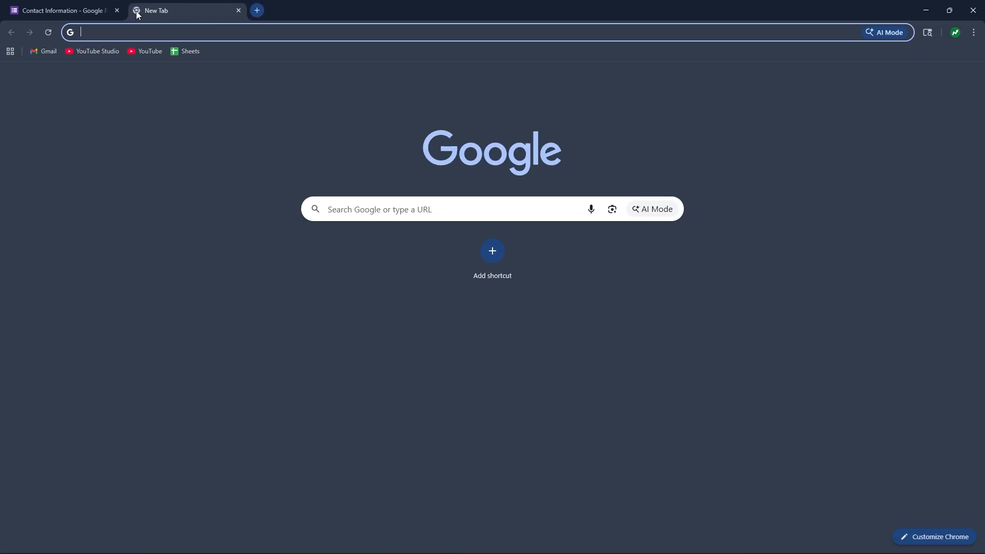
{"action": "key", "text": "ctrl+v"}
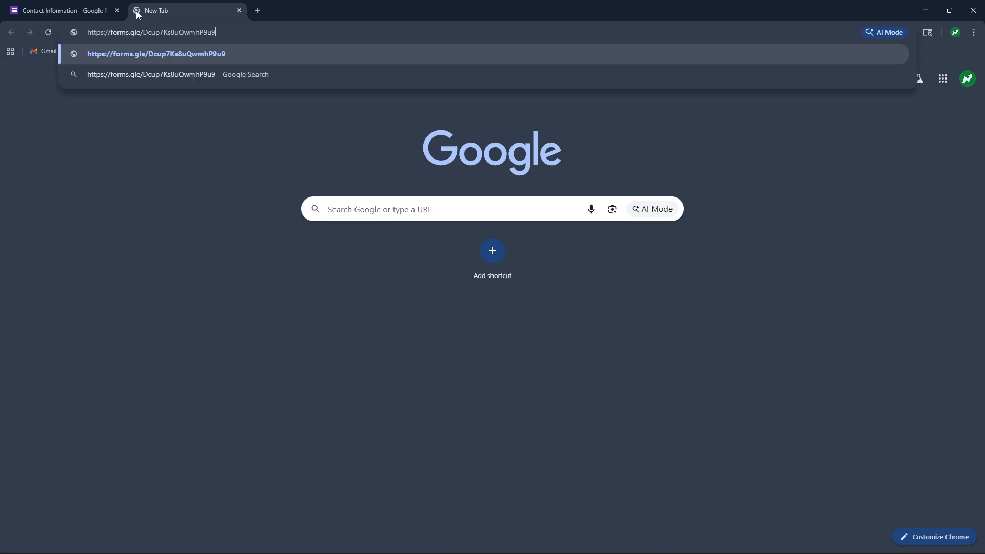
{"action": "key", "text": "Return"}
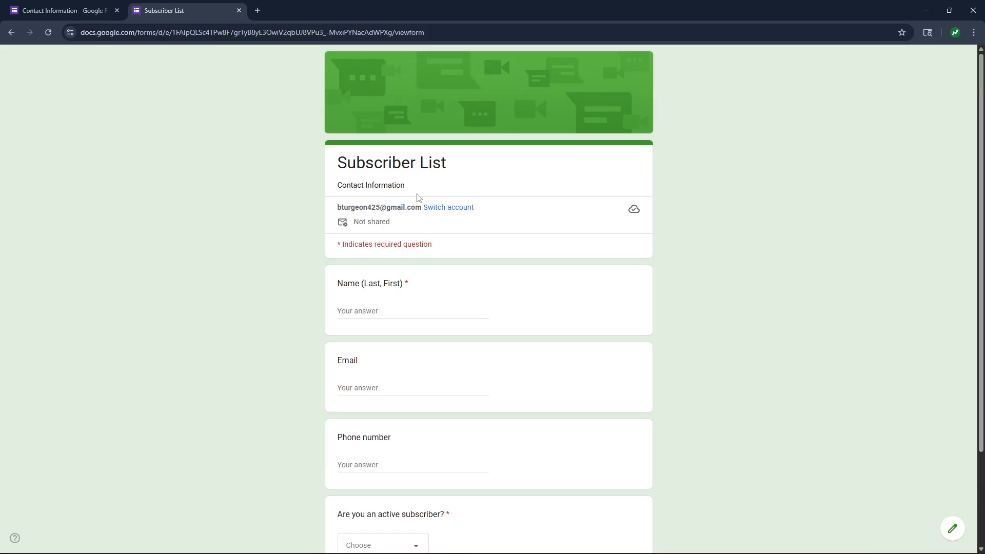
- Fill in the respondent's name, e-mail, a ten-digit phone number and Yes, then submit
{"action": "scroll", "coordinate": [418, 206], "scroll_direction": "down", "scroll_amount": 2}
{"action": "left_click", "coordinate": [389, 211]}
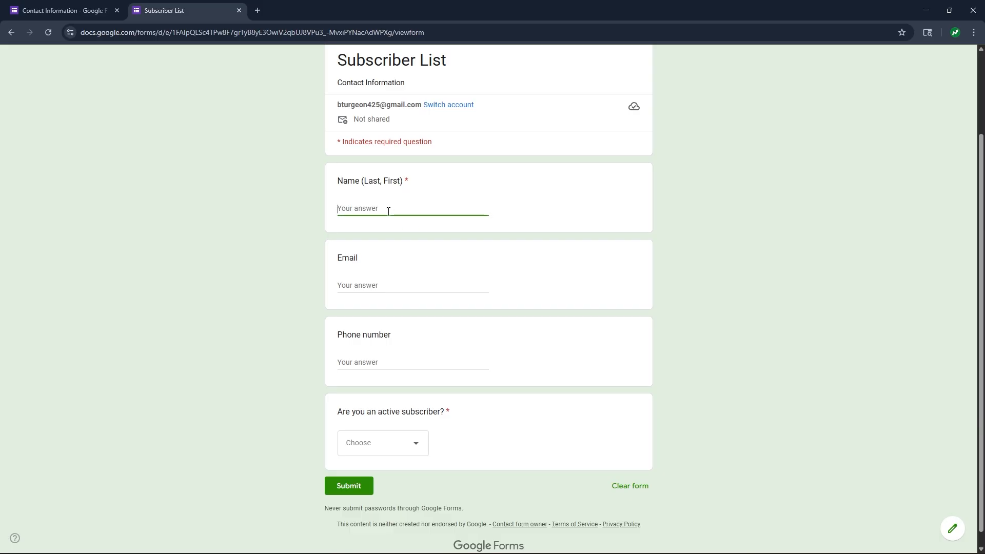
{"action": "scroll", "coordinate": [378, 269], "scroll_direction": "down", "scroll_amount": 1}
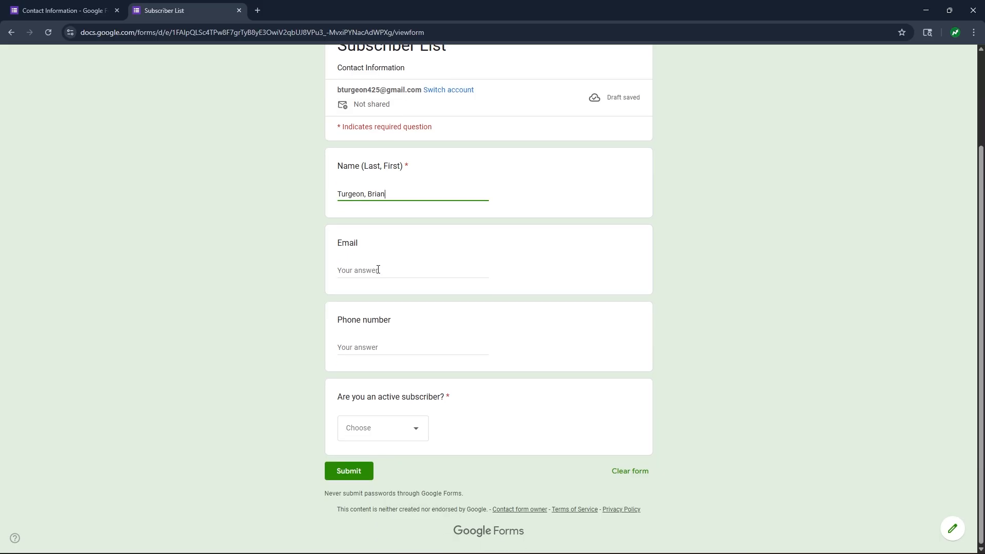
{"action": "left_click", "coordinate": [378, 270]}
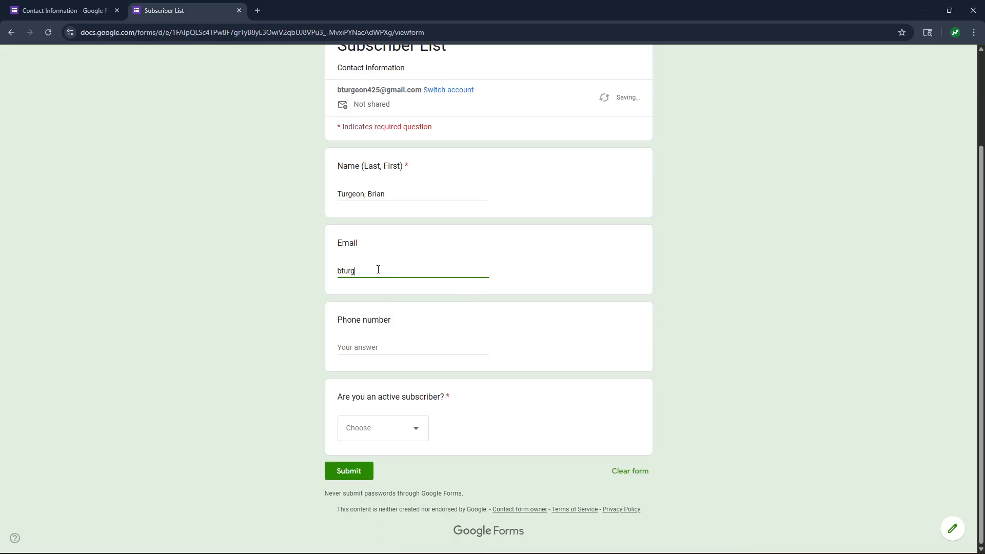
{"action": "key", "text": "Tab"}
{"action": "type", "text": "1234"}
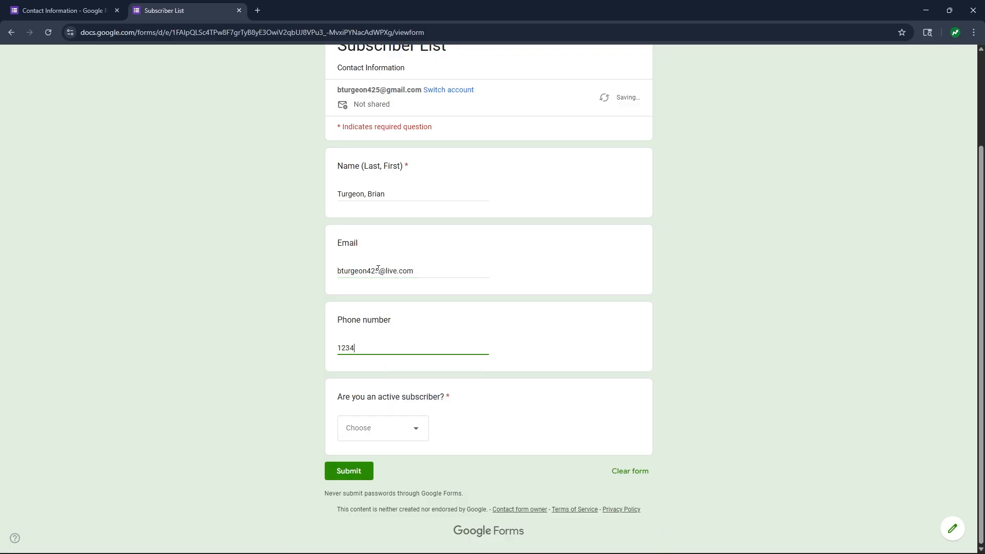
{"action": "type", "text": "567890"}
{"action": "left_click", "coordinate": [414, 434]}
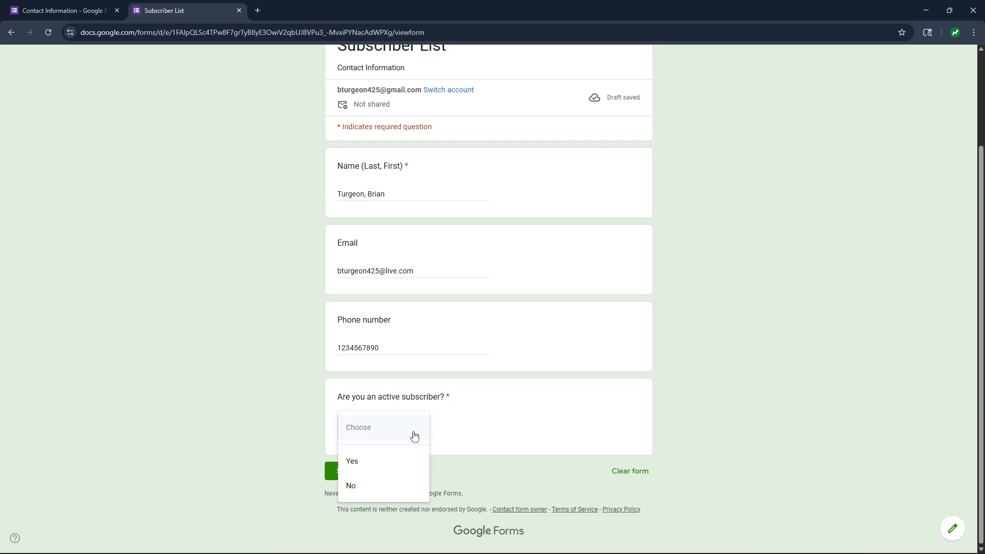
{"action": "left_click", "coordinate": [378, 461]}
{"action": "left_click", "coordinate": [366, 472]}
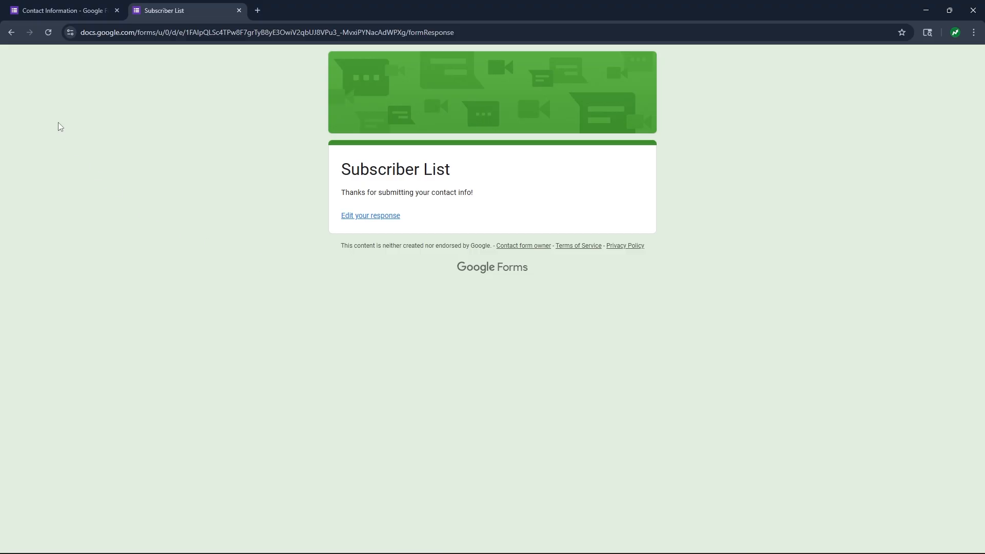
- Check the single response in the editor's Question view, then start Link to Sheets
{"action": "left_click", "coordinate": [77, 4]}
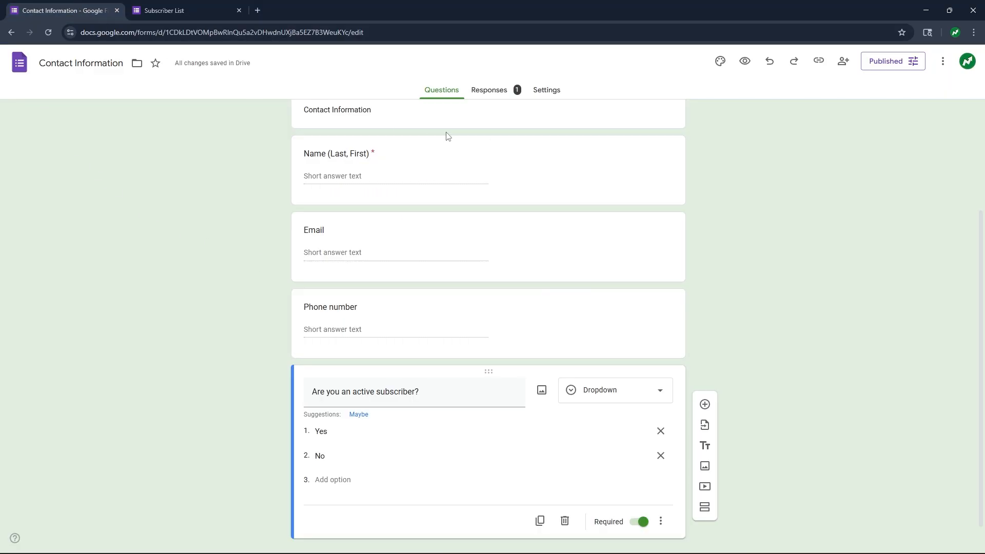
{"action": "left_click", "coordinate": [499, 96]}
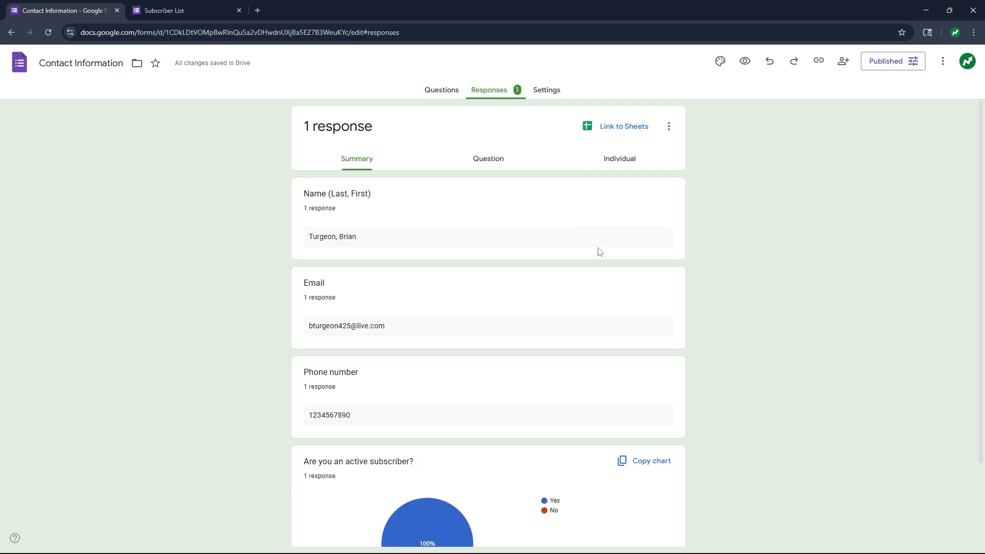
{"action": "scroll", "coordinate": [598, 251], "scroll_direction": "down", "scroll_amount": 1}
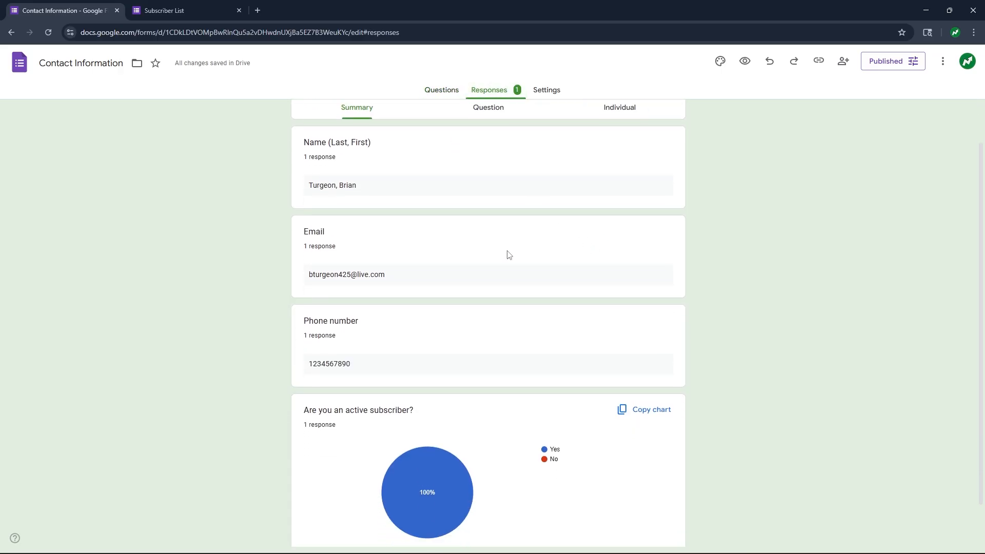
{"action": "scroll", "coordinate": [502, 258], "scroll_direction": "up", "scroll_amount": 1}
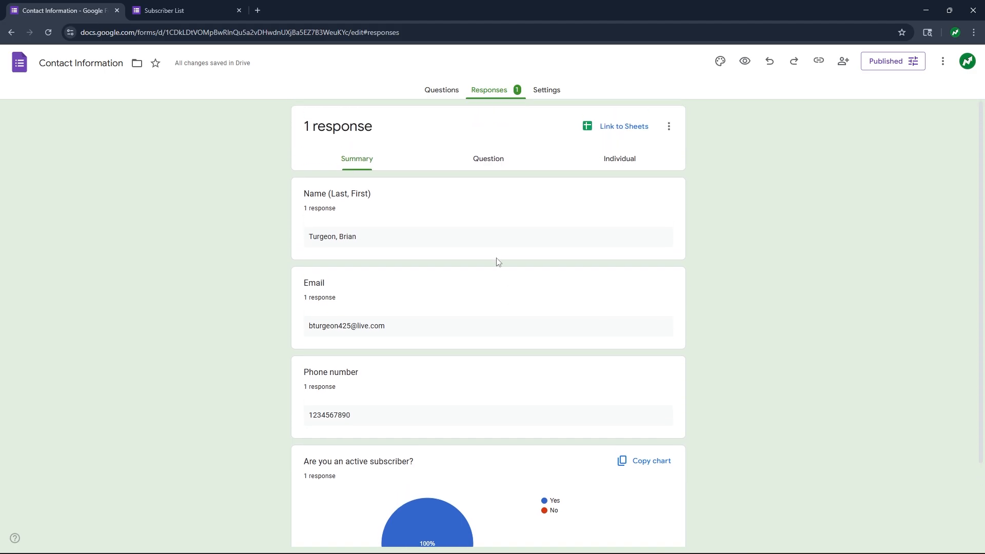
{"action": "left_click", "coordinate": [492, 163]}
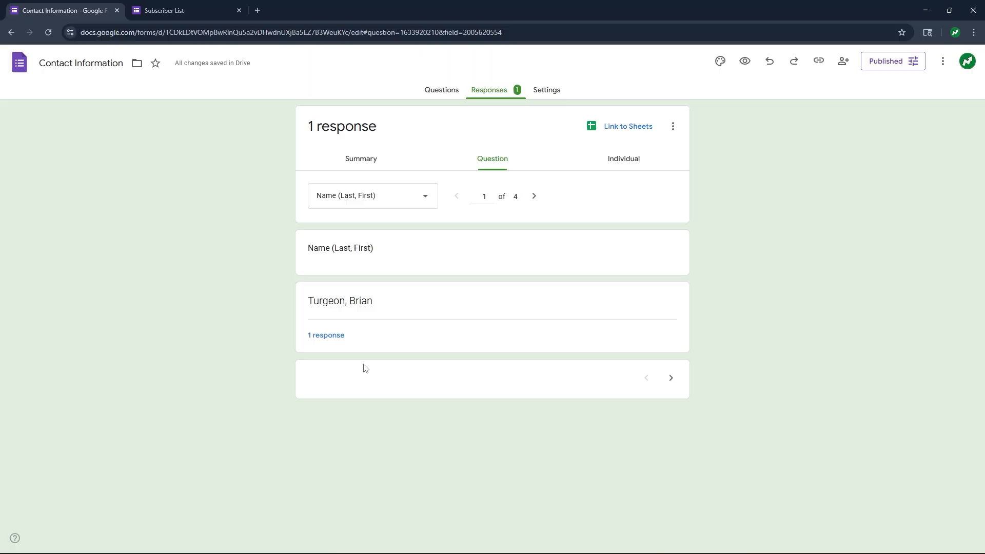
{"action": "left_click", "coordinate": [534, 197]}
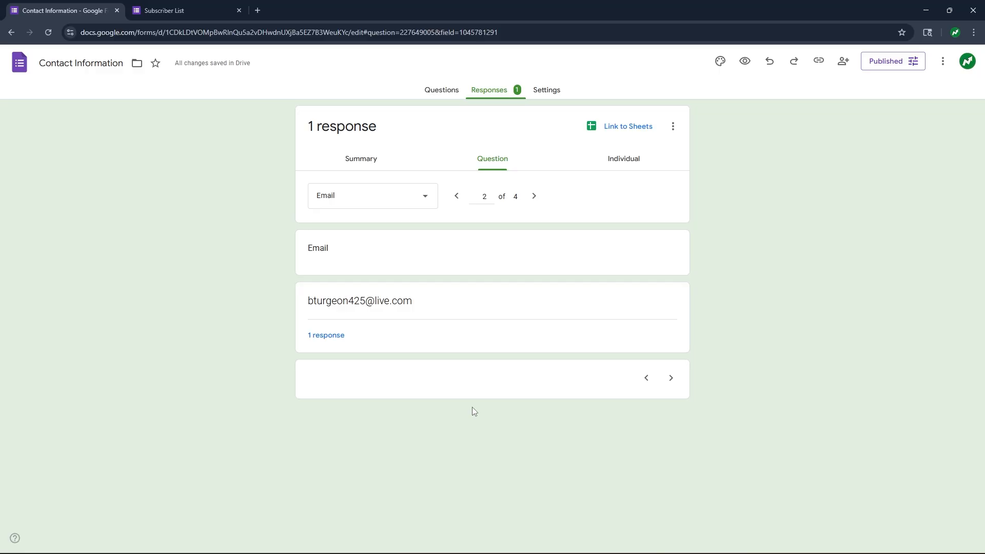
{"action": "left_click", "coordinate": [618, 132]}
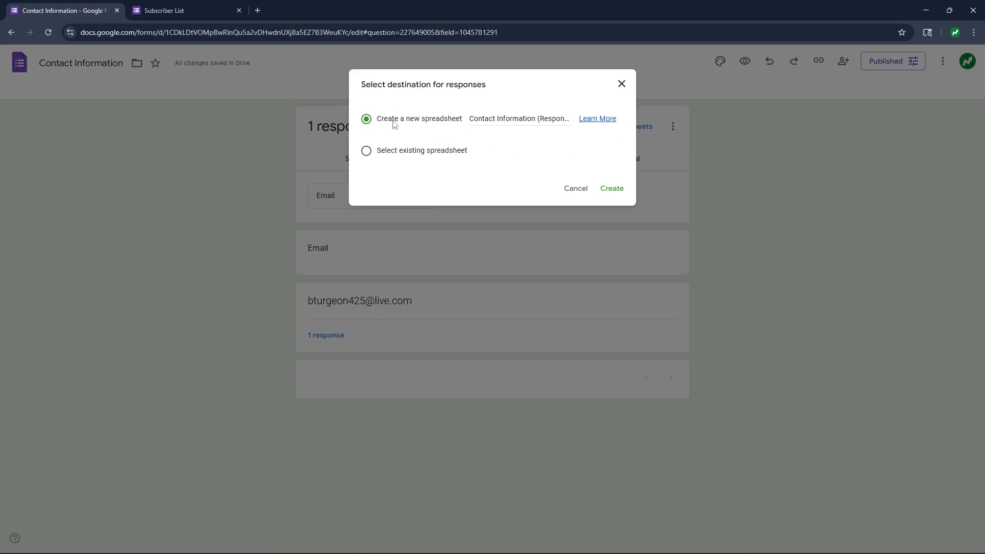
- Create a new spreadsheet as the response destination
{"action": "left_click", "coordinate": [612, 188]}
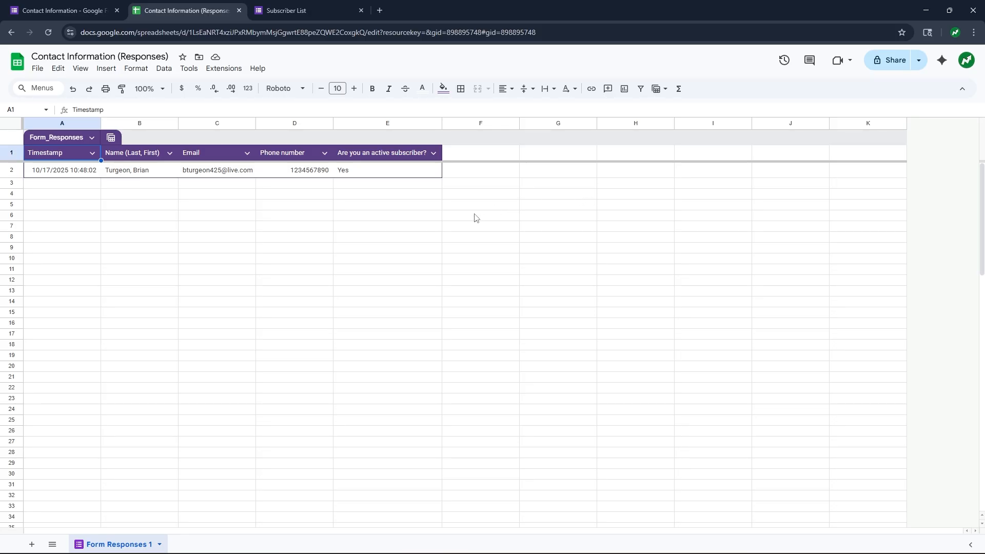
- Apply the custom number format (###) ###-#### to the phone number in cell D2
{"action": "left_click", "coordinate": [290, 173]}
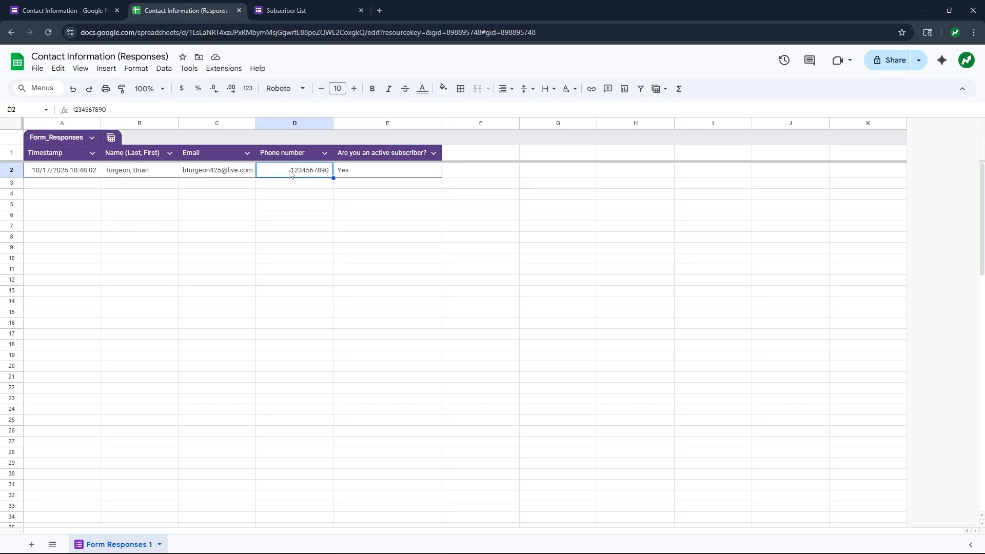
{"action": "left_click", "coordinate": [137, 69]}
{"action": "mouse_move", "coordinate": [154, 111]}
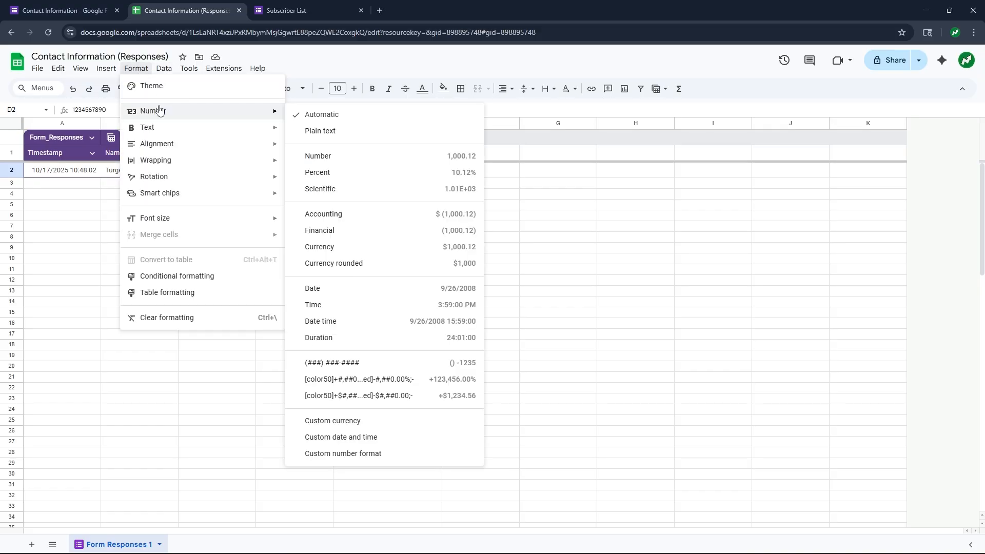
{"action": "left_click", "coordinate": [380, 453]}
{"action": "left_click", "coordinate": [403, 194]}
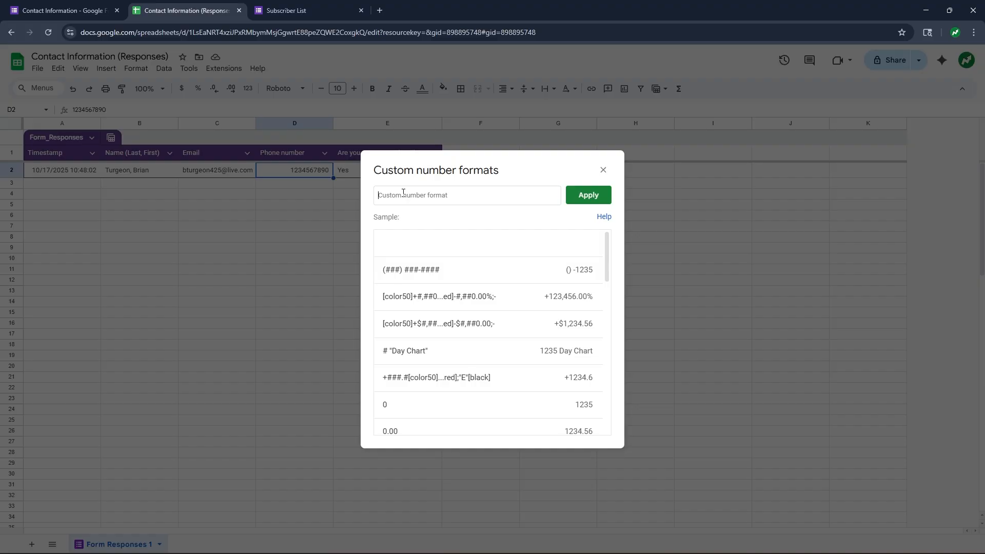
{"action": "type", "text": "("}
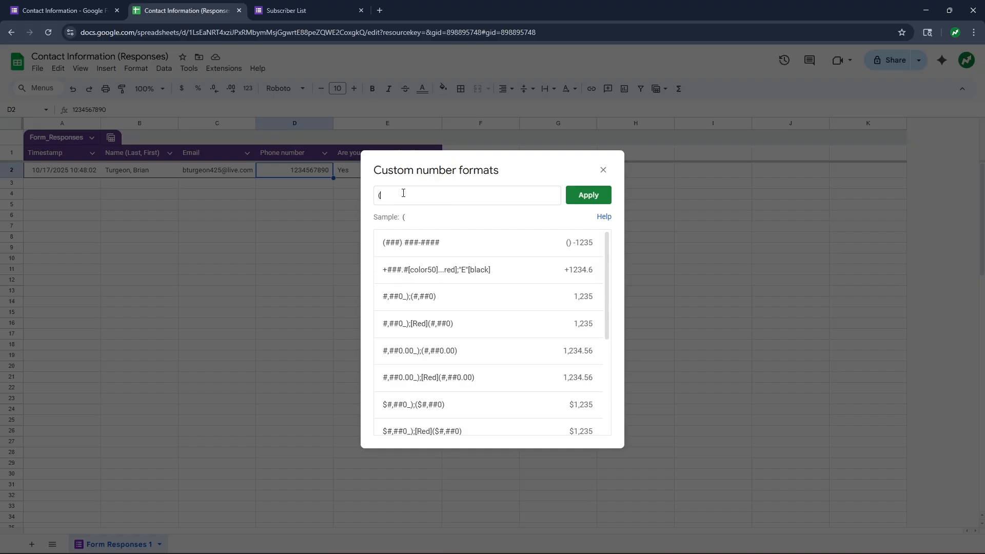
{"action": "type", "text": "###"}
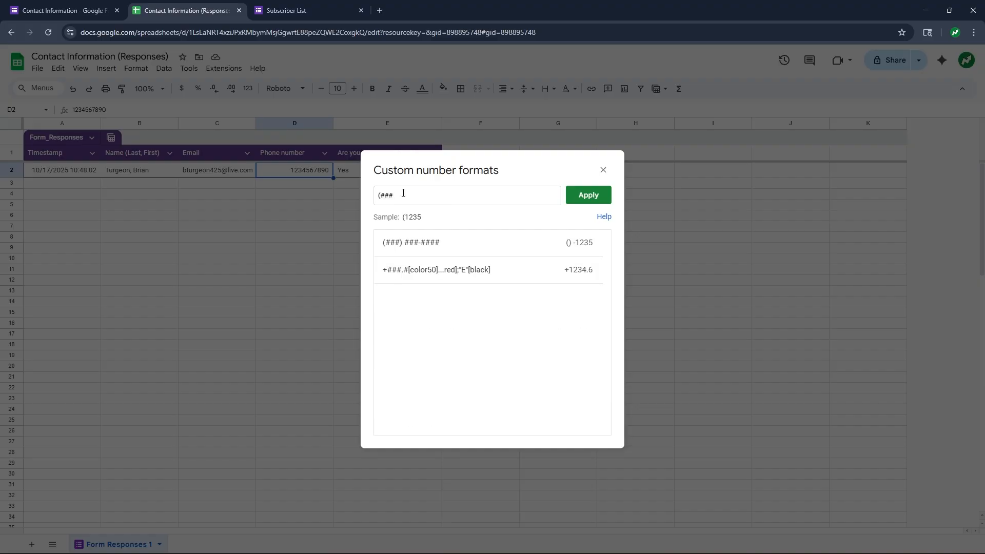
{"action": "type", "text": ")"}
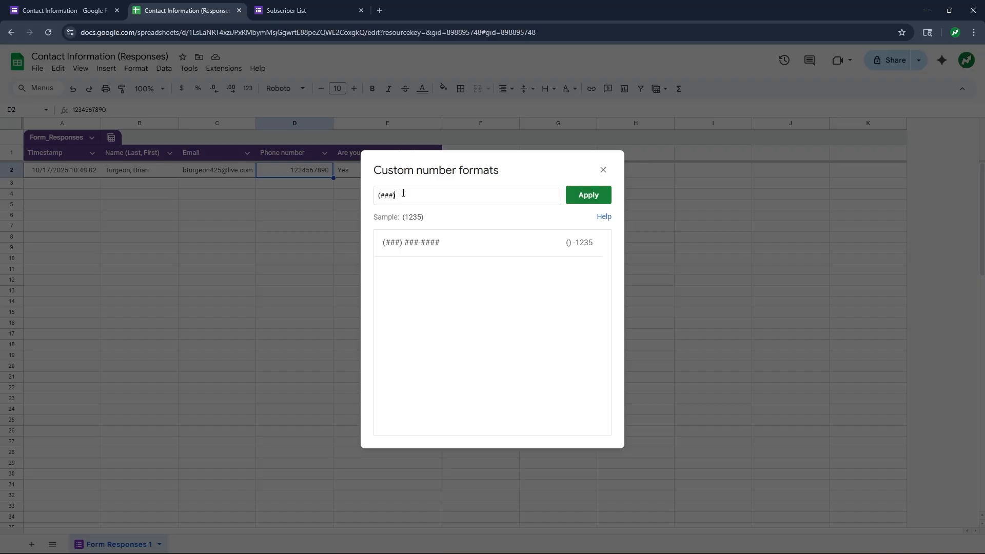
{"action": "type", "text": " ###-####"}
{"action": "left_click", "coordinate": [599, 195]}
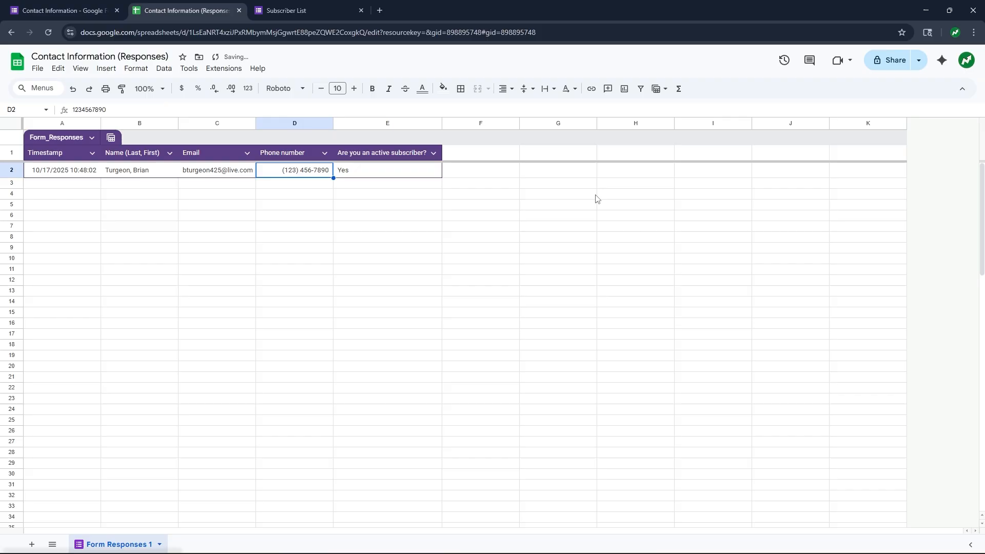